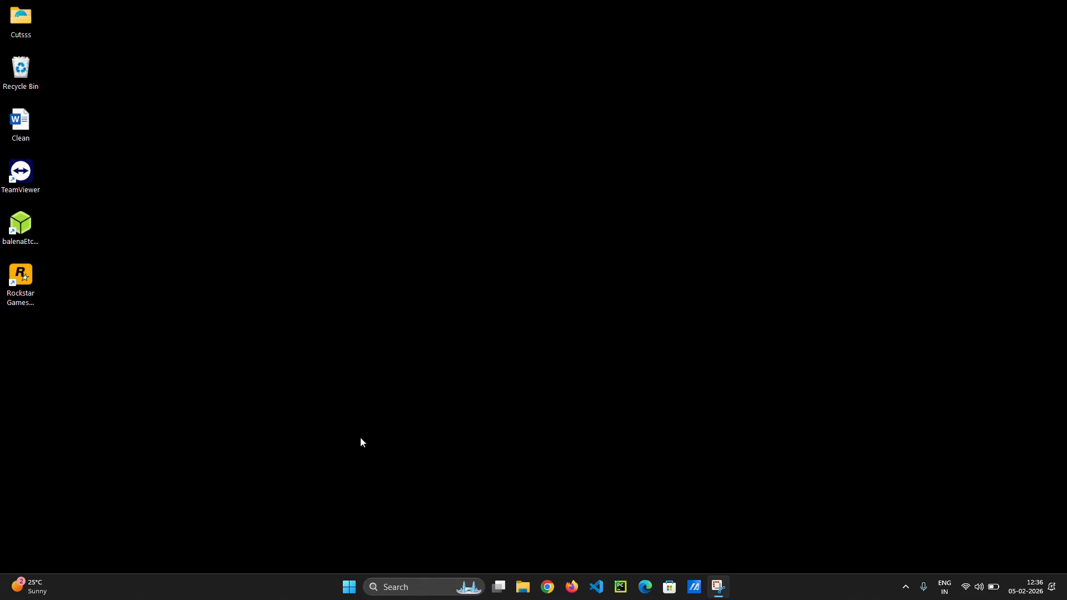
Search the Microsoft Store for ubuntu.
click(668, 587)
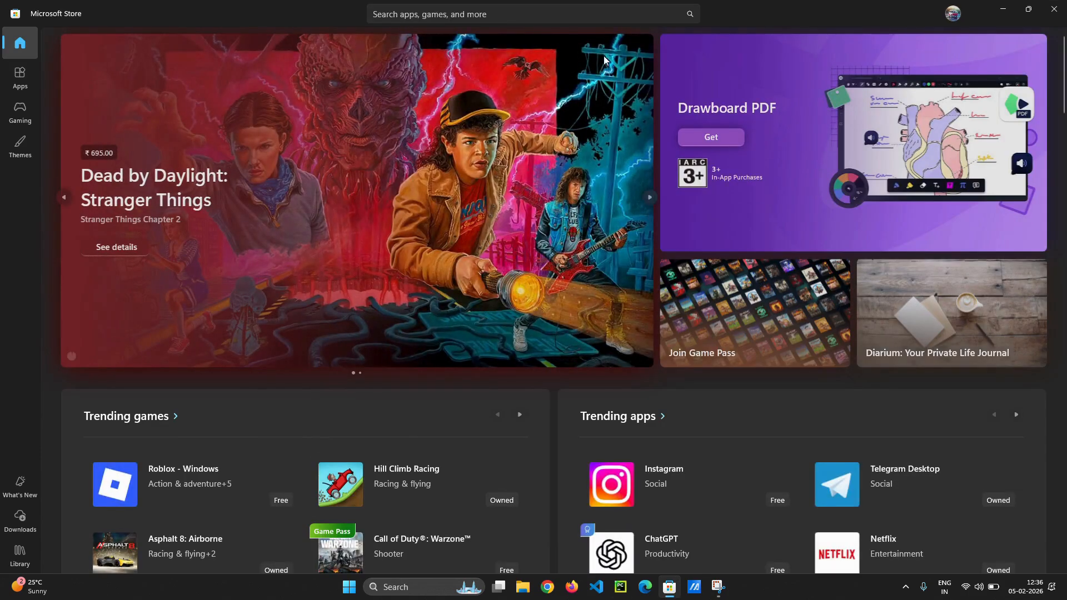
click(640, 10)
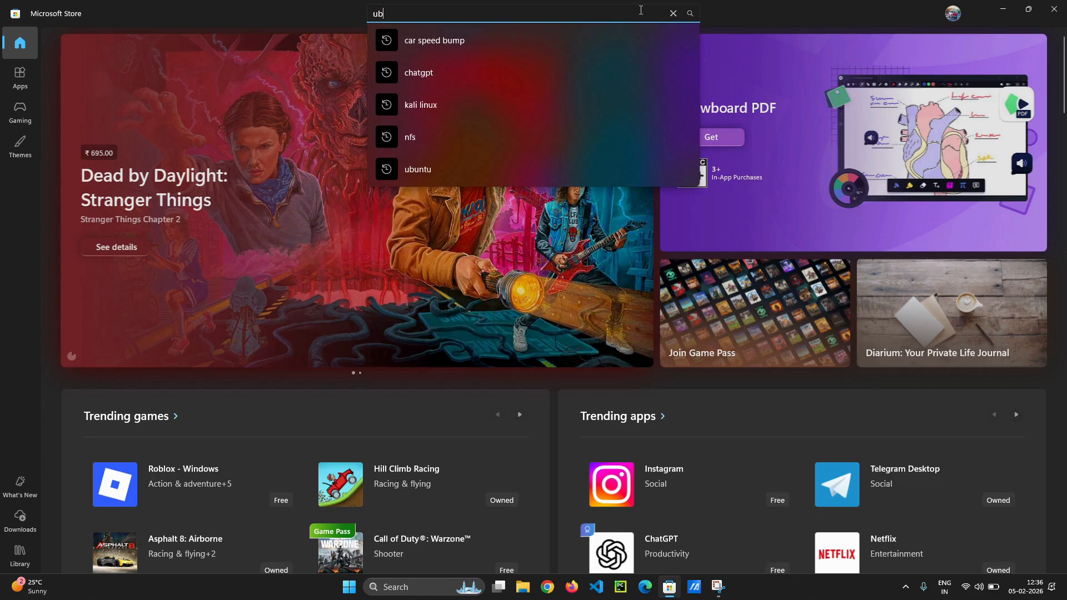
text(ubun)
click(464, 47)
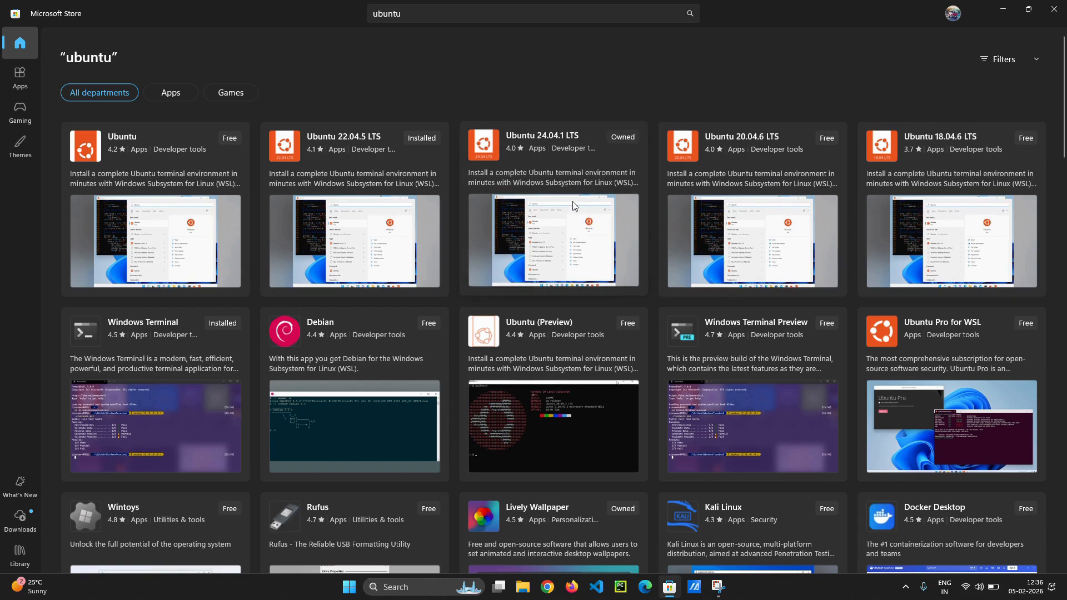
View the Ubuntu 24.04.1 LTS listing, go back to the results, and open the Ubuntu 22.04.5 LTS listing.
mouse_move(581, 141)
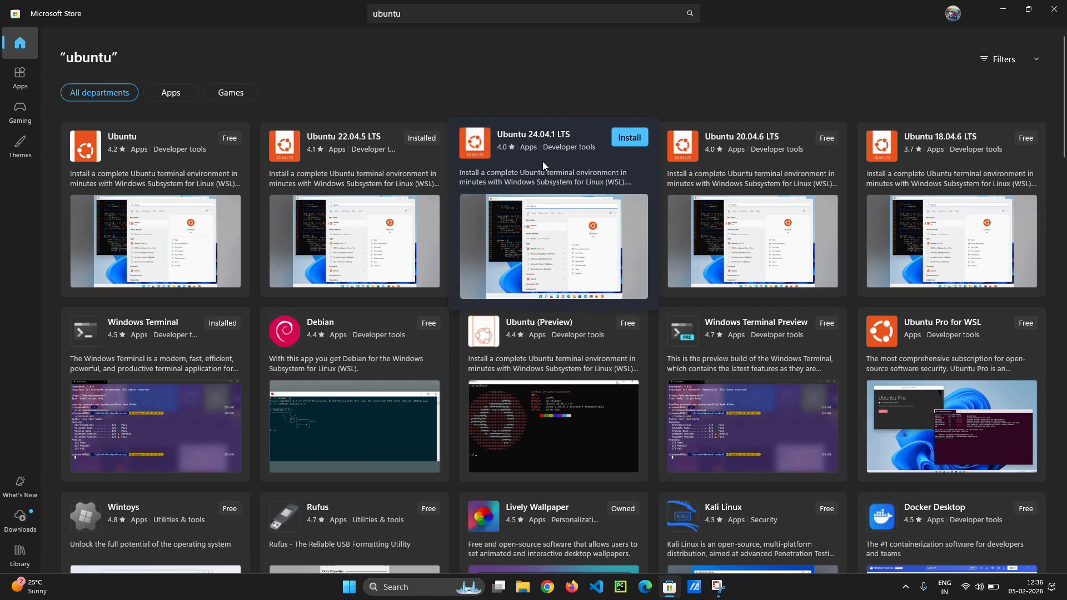
click(558, 145)
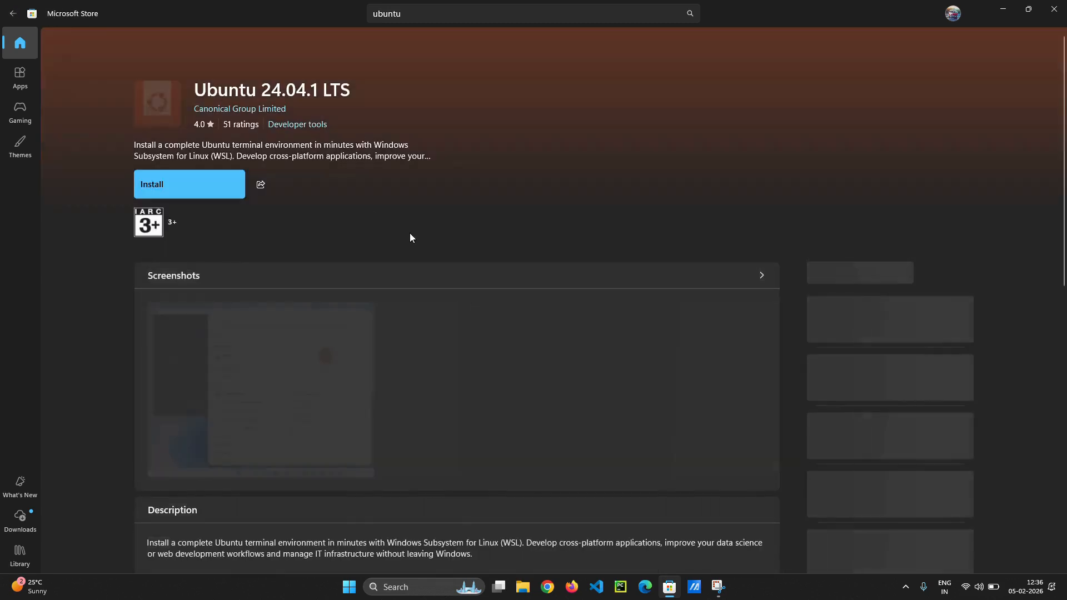
click(16, 16)
click(376, 161)
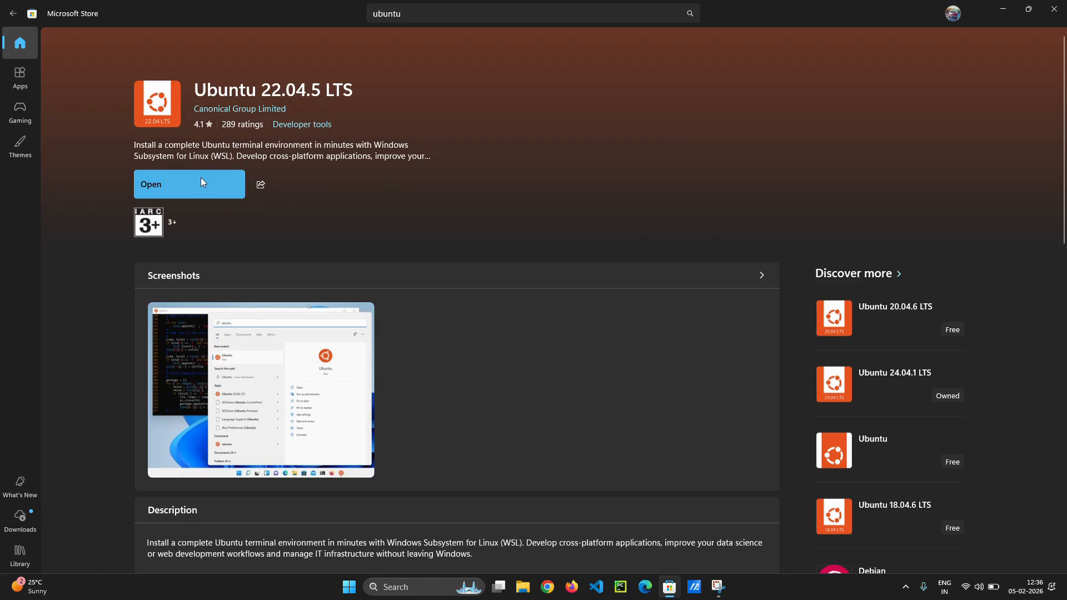
click(201, 182)
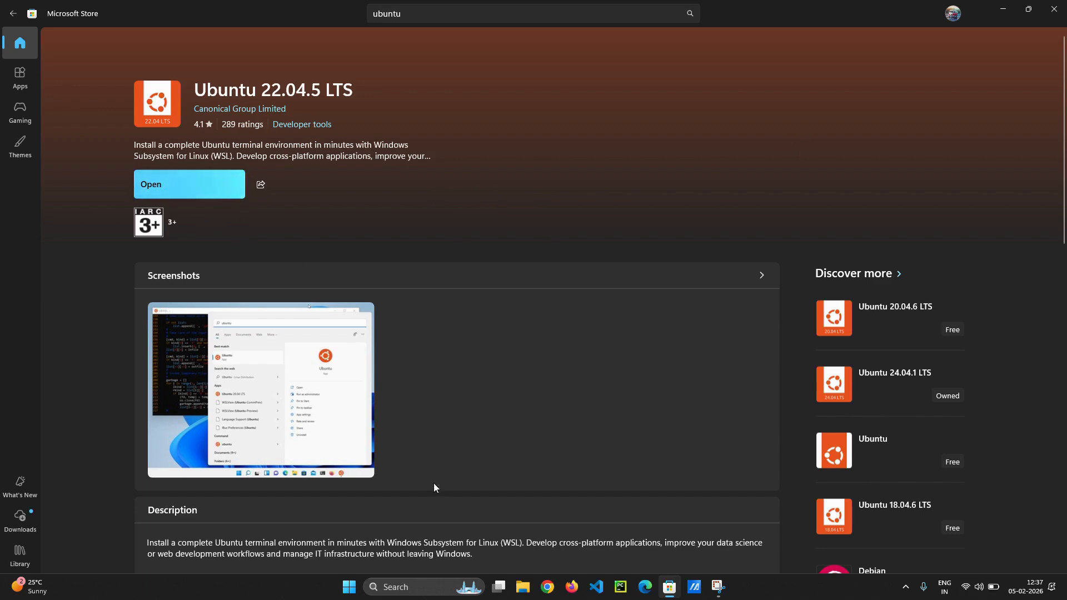
Review the installed programs under Programs and Features in the Windows Control Panel, and close the Control Panel.
click(414, 586)
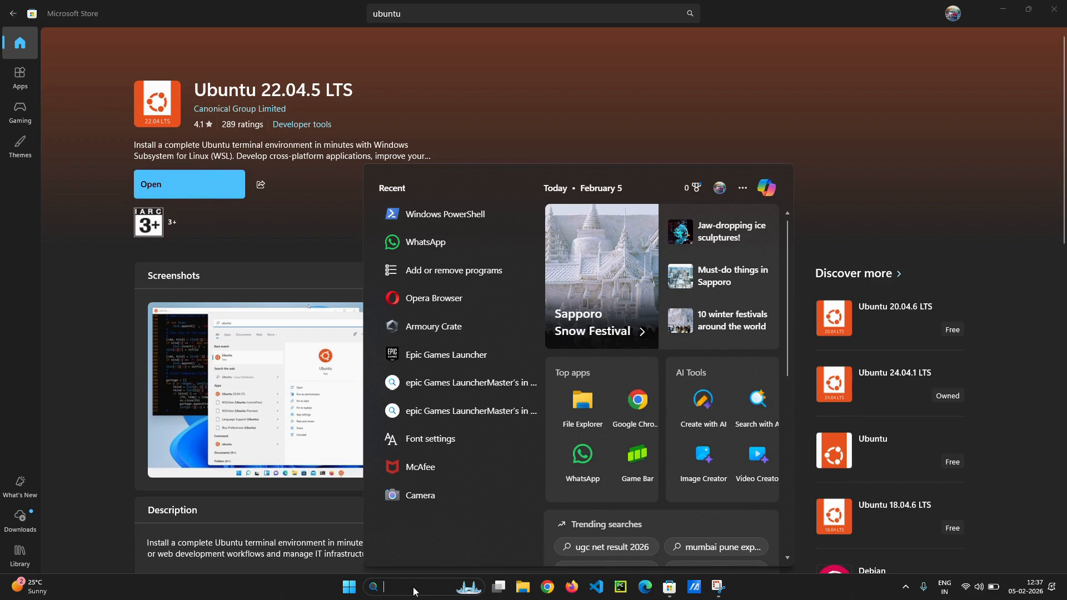
text(control Panel)
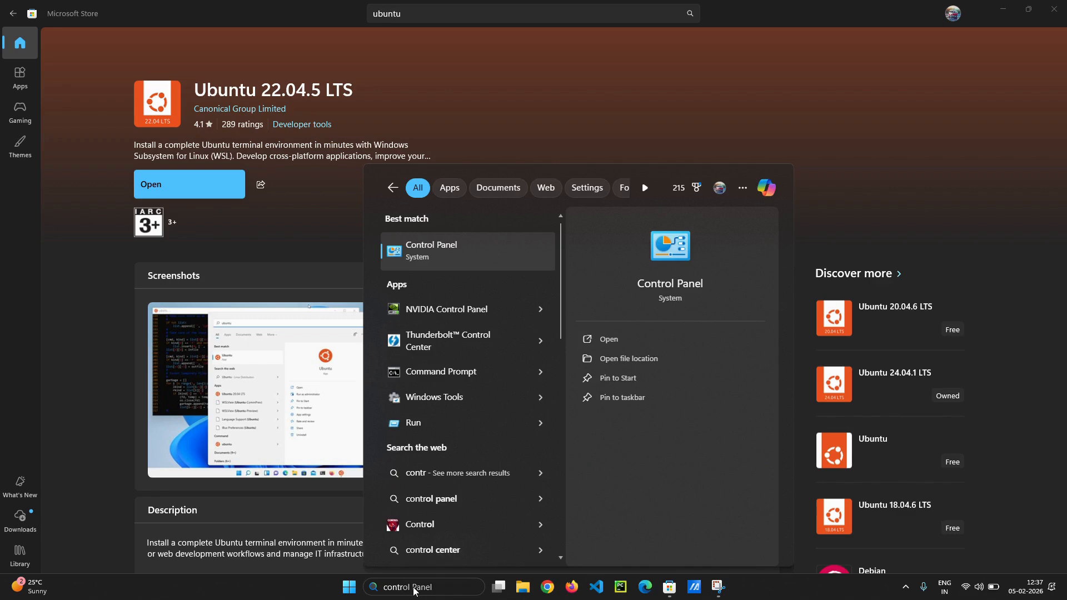
key(Return)
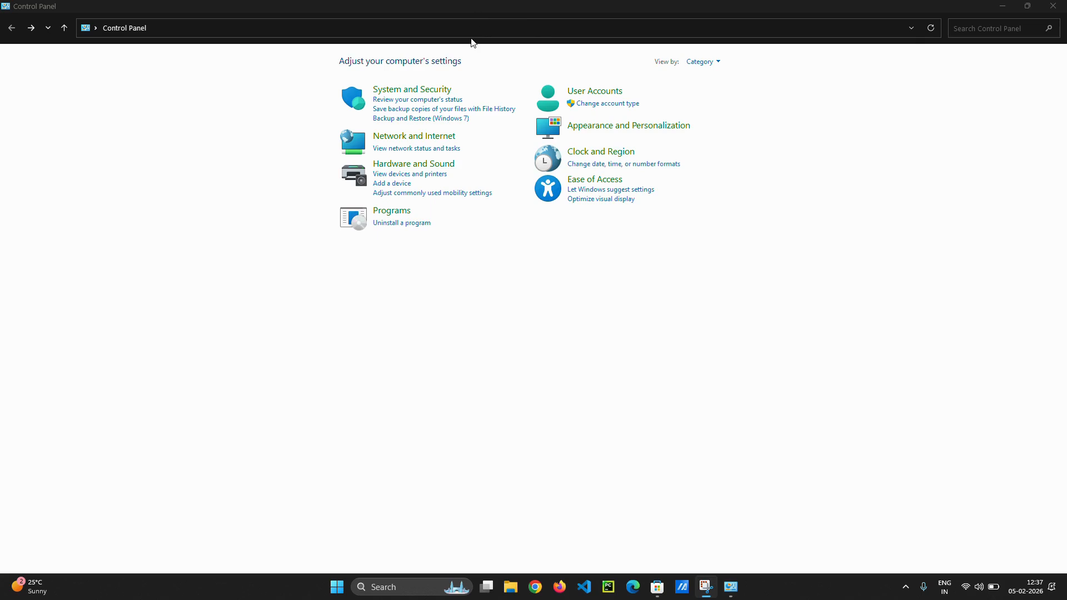
click(390, 211)
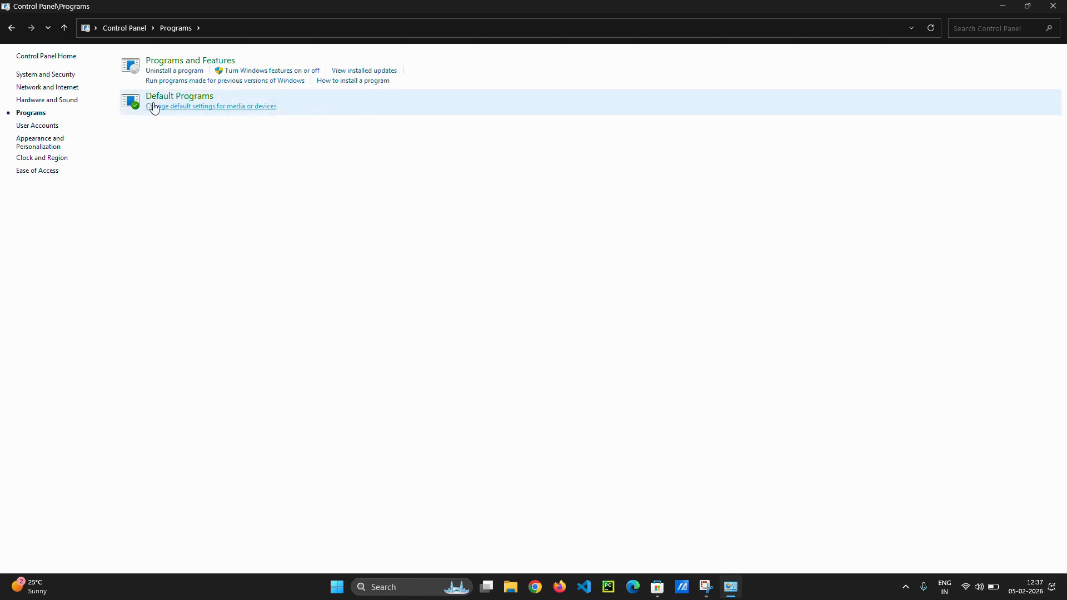
click(176, 69)
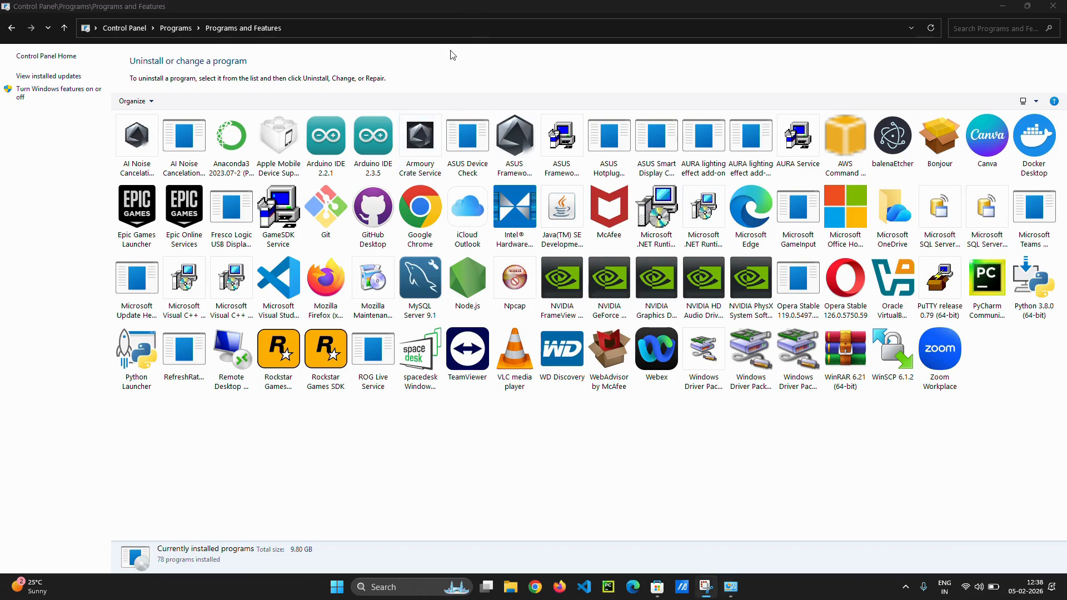
click(12, 30)
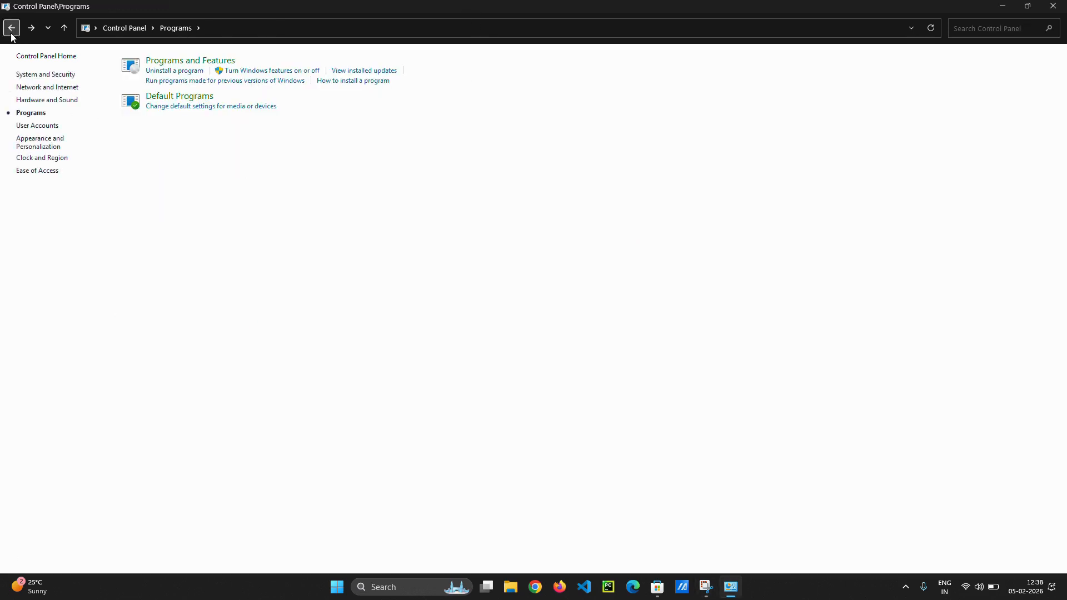
click(11, 34)
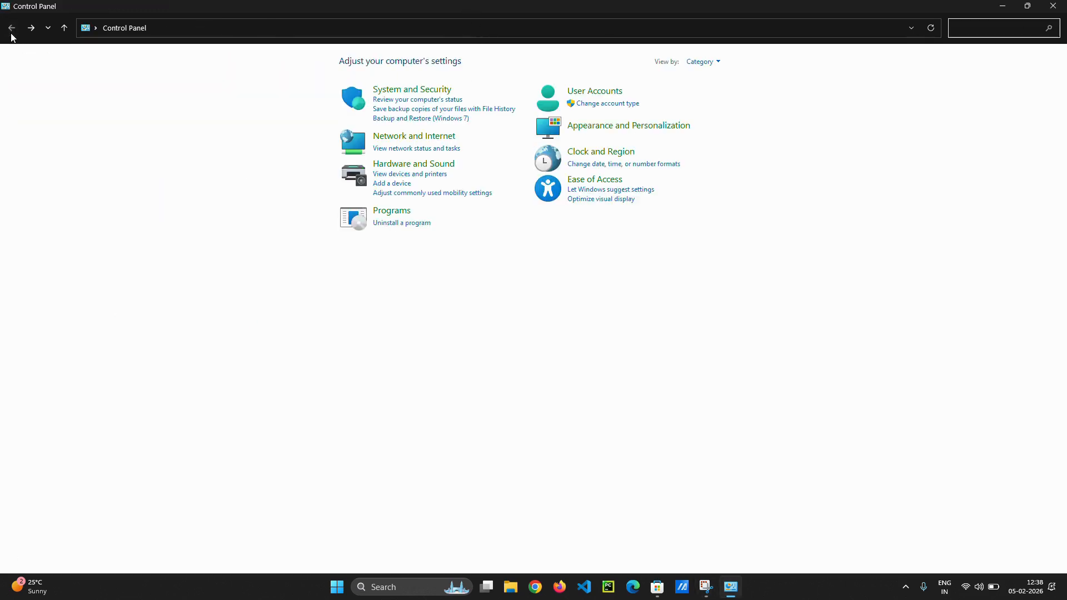
click(1052, 6)
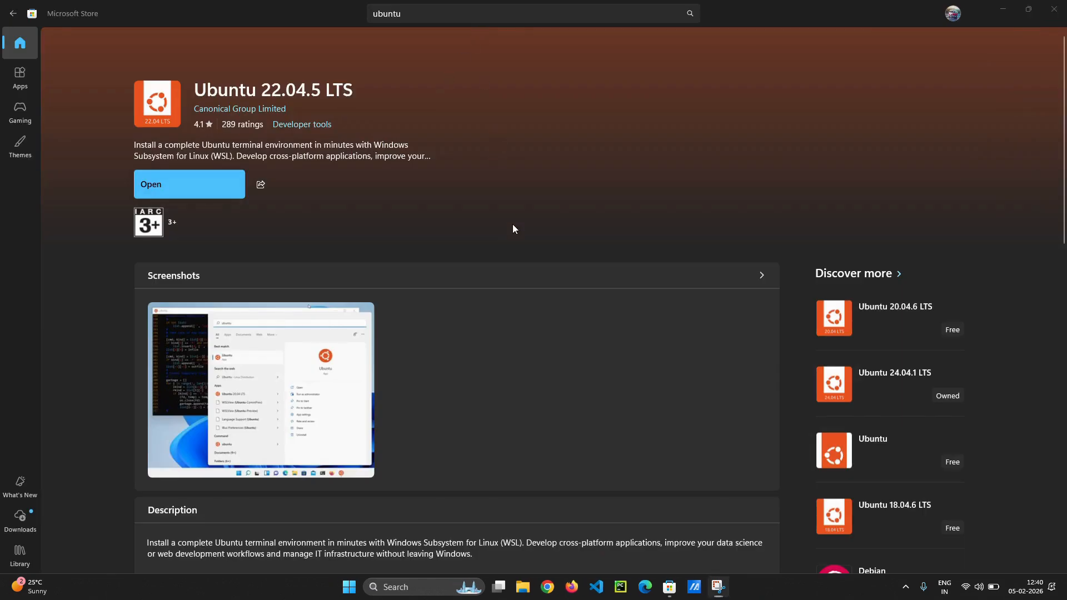
Search Windows for "turn" and open the Turn Windows features on or off dialog.
key(super)
text(w)
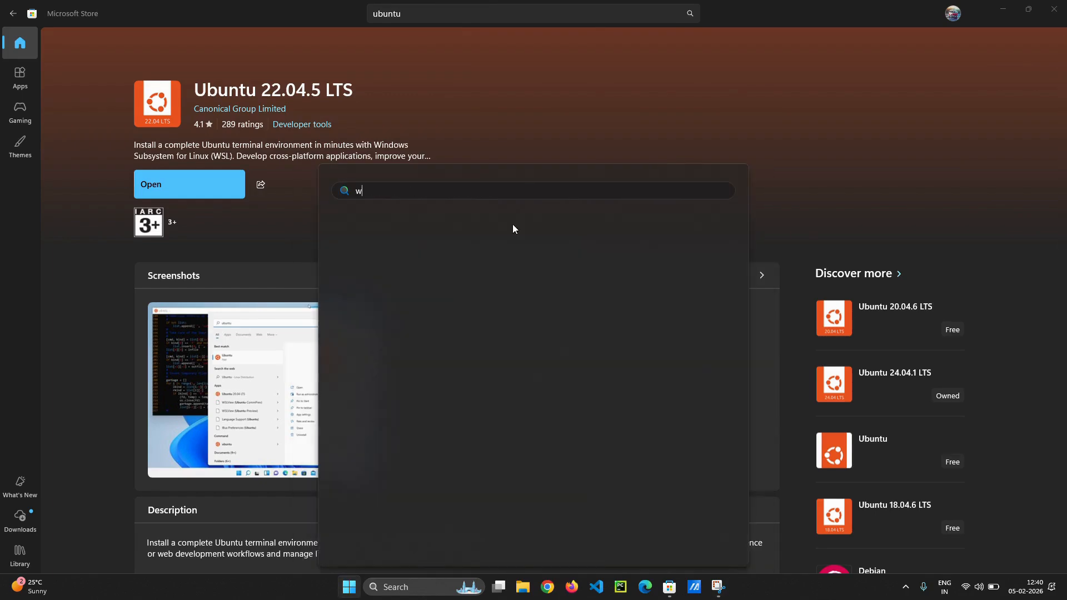
text(indo)
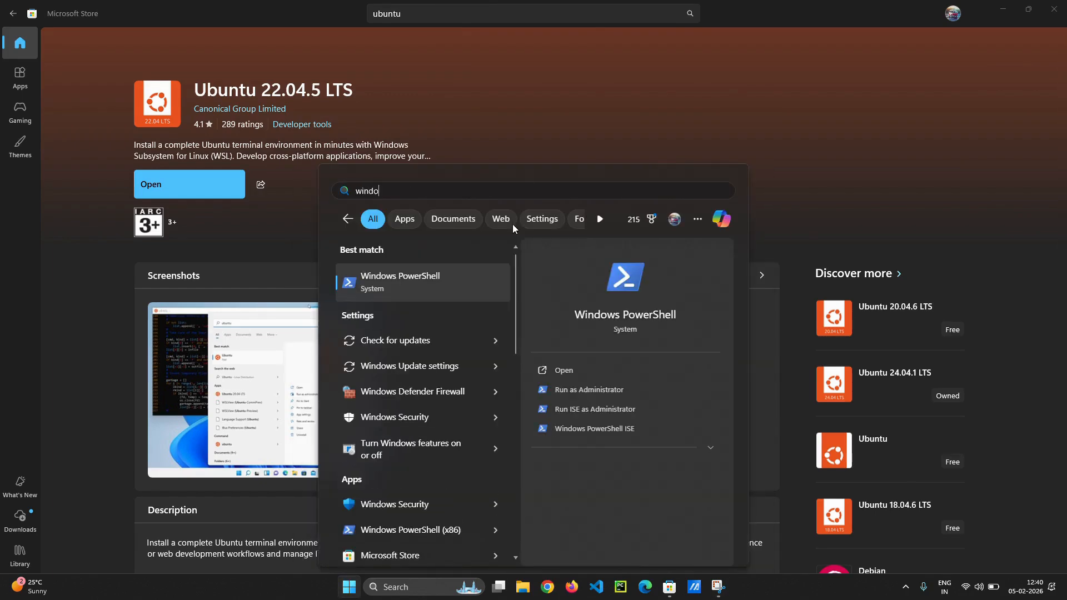
text(ws turn on and off feature)
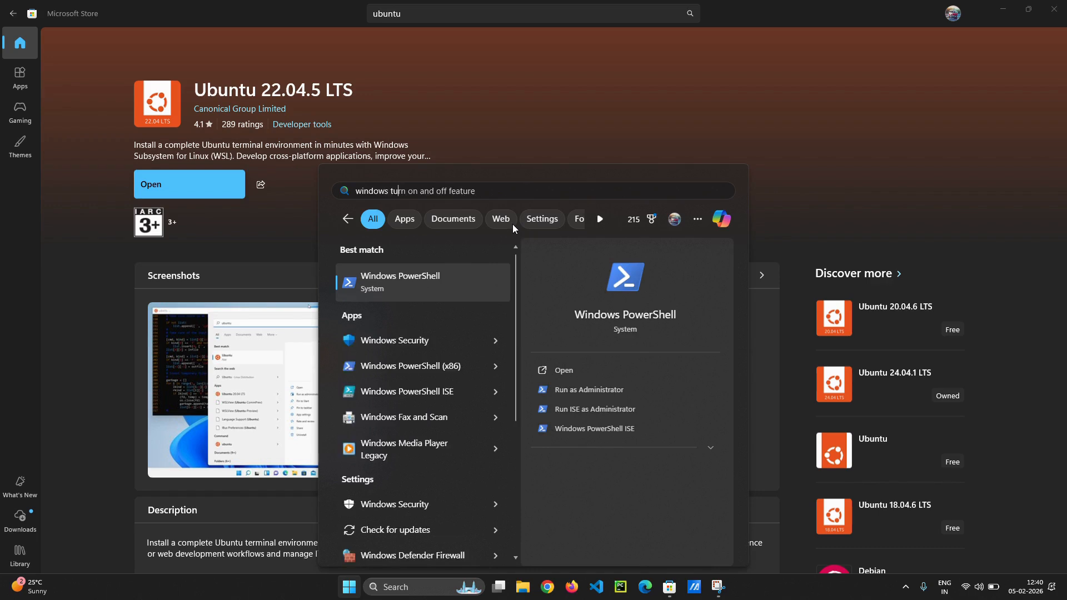
key(BackSpace)
key(BackSpace)
key(BackSpace)
key(BackSpace)
key(BackSpace)
key(BackSpace)
key(BackSpace)
key(BackSpace)
key(BackSpace)
key(BackSpace)
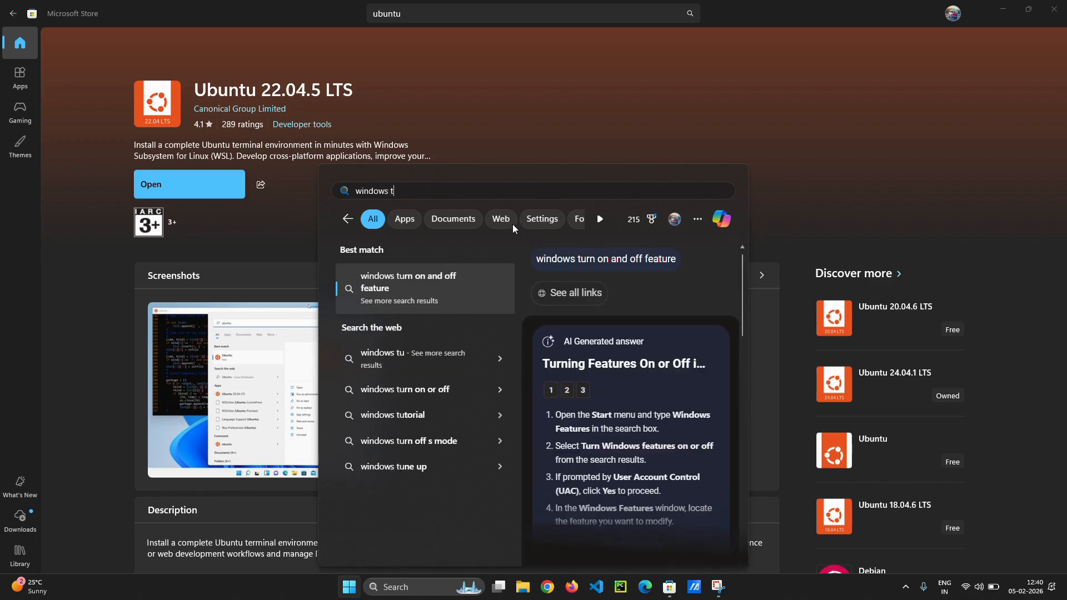
text(turn)
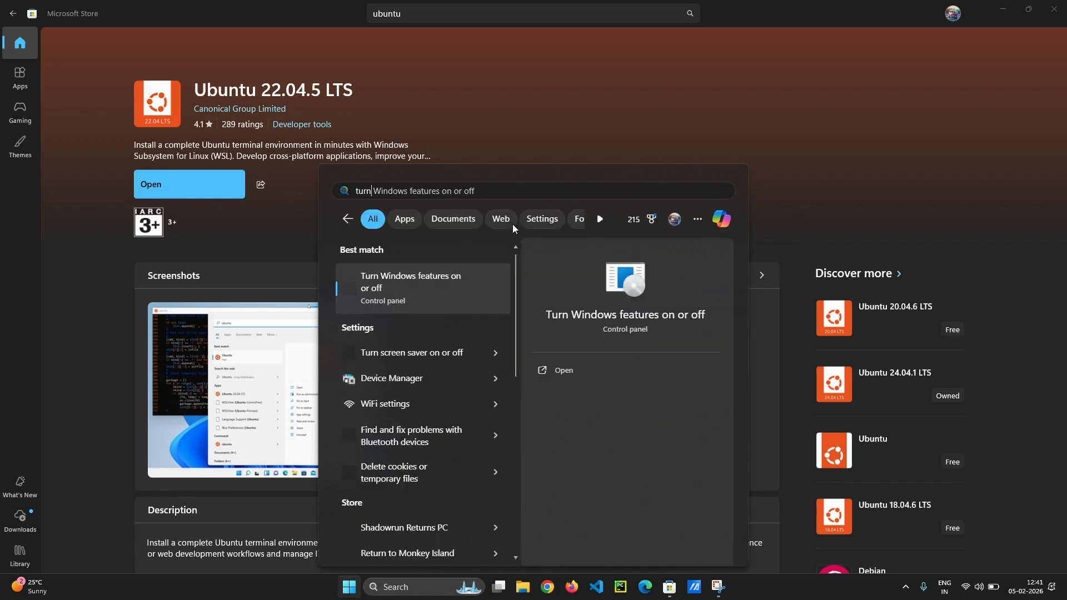
click(419, 287)
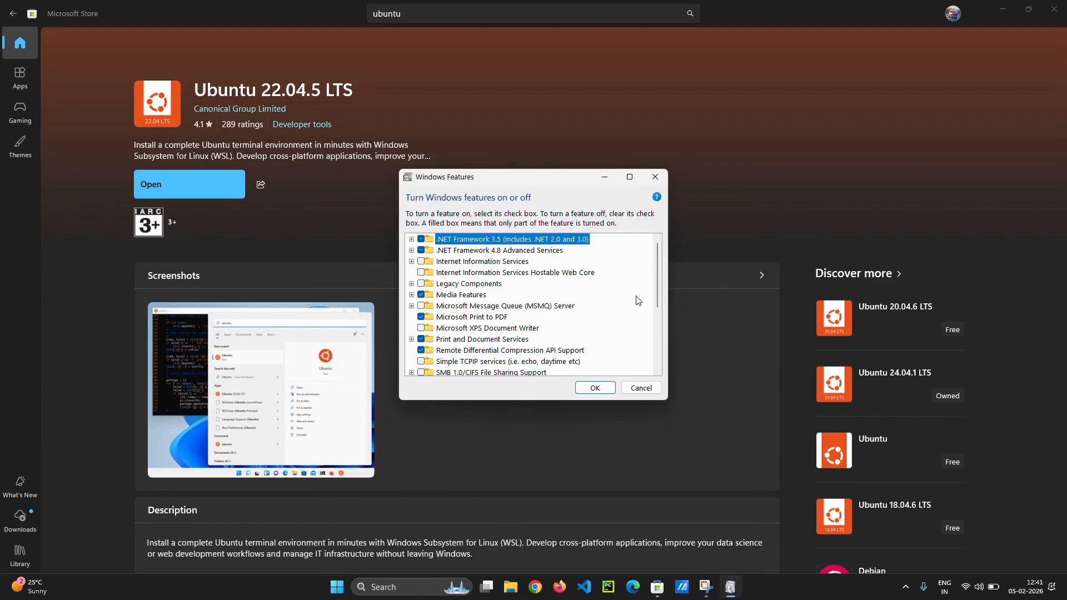
Make sure Windows Subsystem for Linux is enabled in the Windows features list and confirm the dialog.
scroll(658, 285, down, 4)
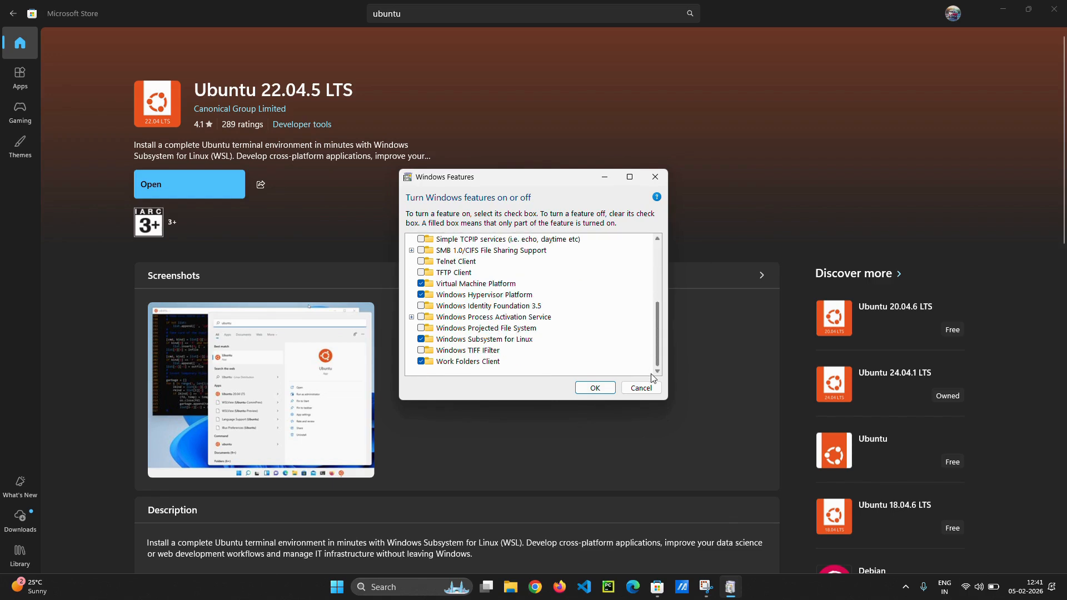
click(421, 342)
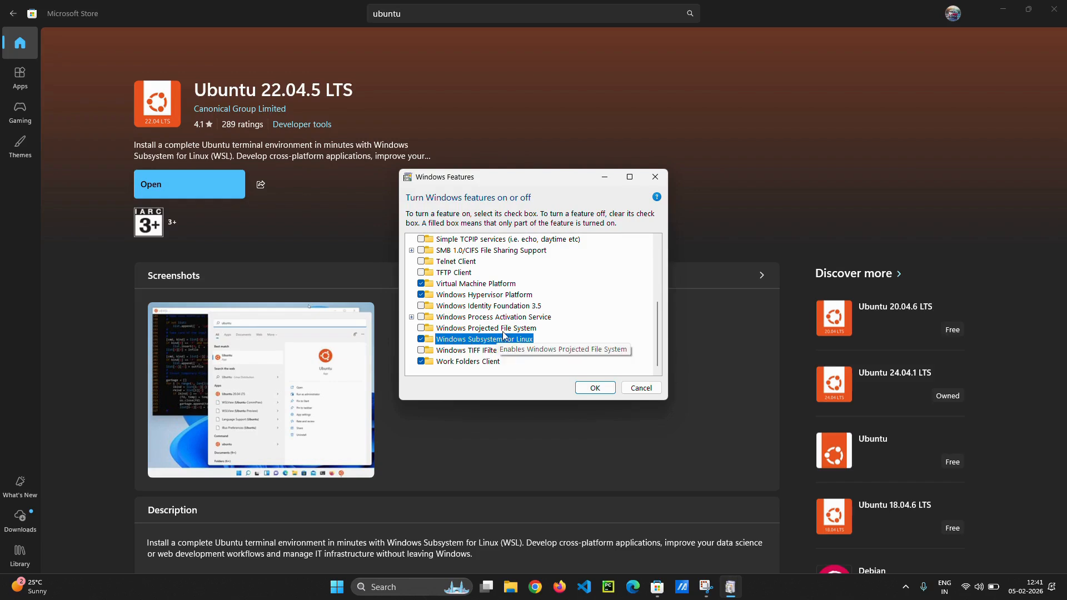
click(598, 387)
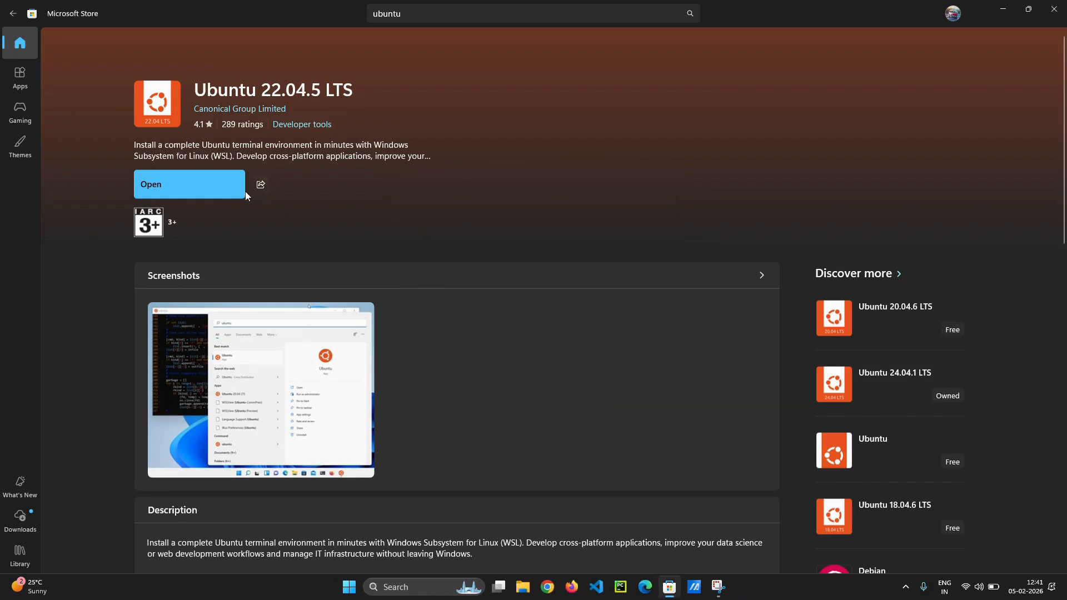
Launch Ubuntu 22.04.5 LTS from its store listing, maximize its terminal window, and reduce the terminal text size.
click(230, 190)
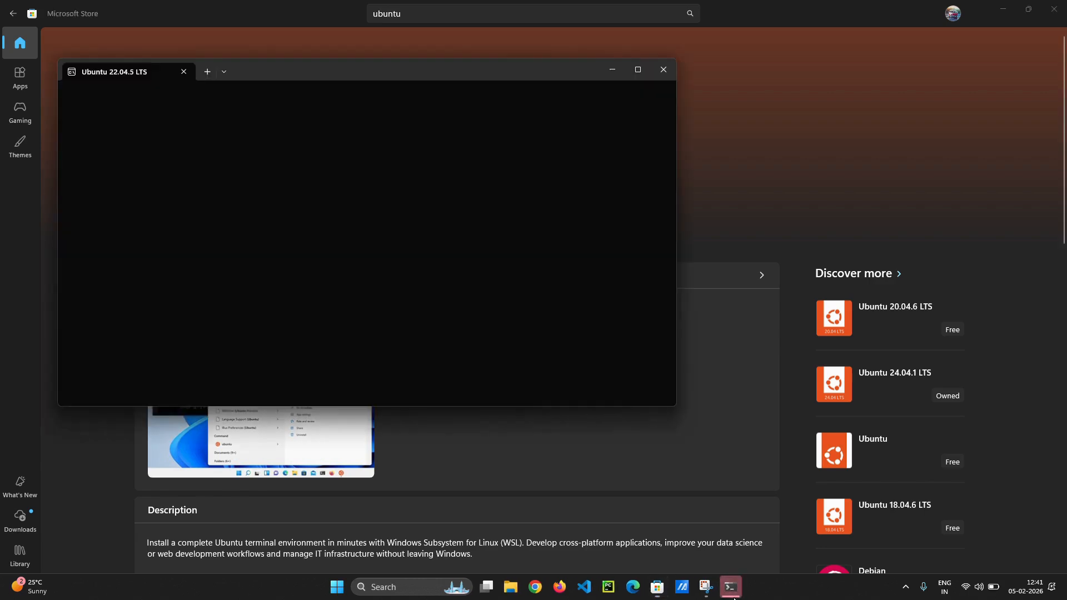
click(638, 69)
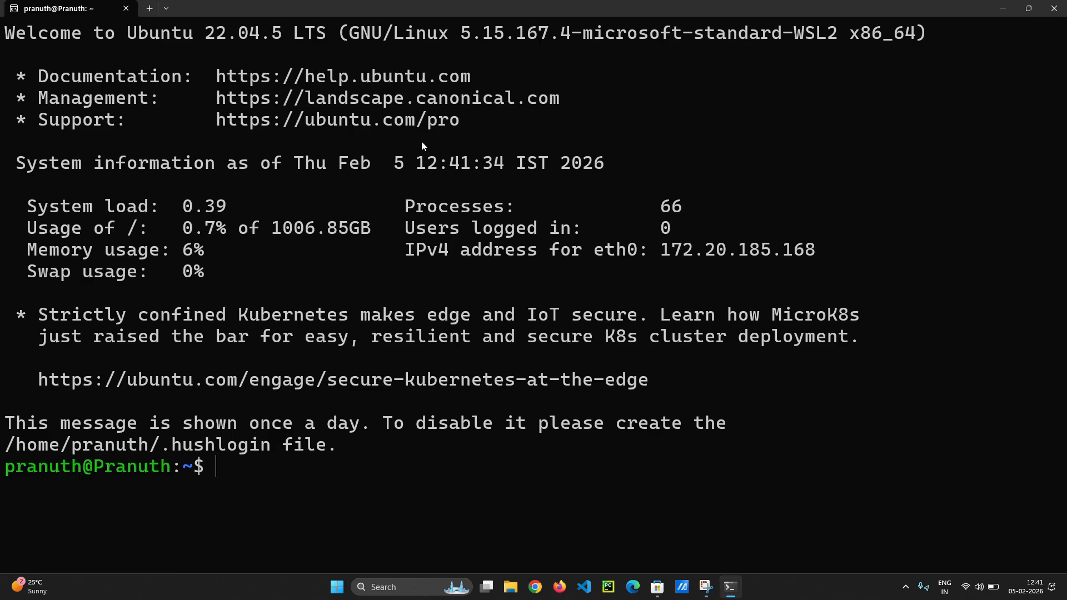
text(__)
key(BackSpace)
key(BackSpace)
key(BackSpace)
key(ctrl+minus)
key(ctrl+minus)
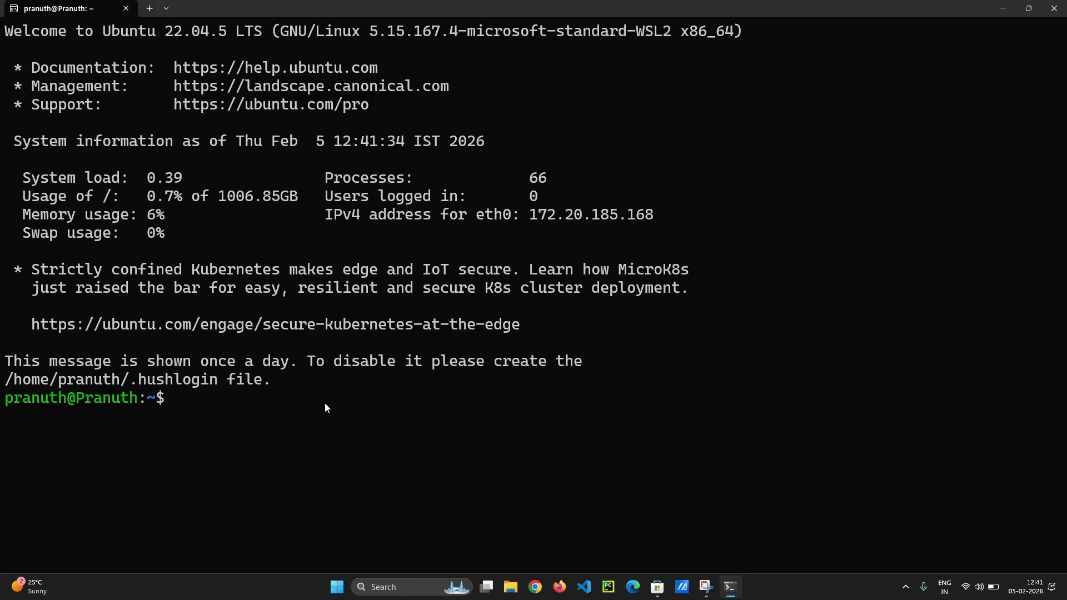
Print the current working directory with pwd and list its contents with ls.
text(pwd)
key(Return)
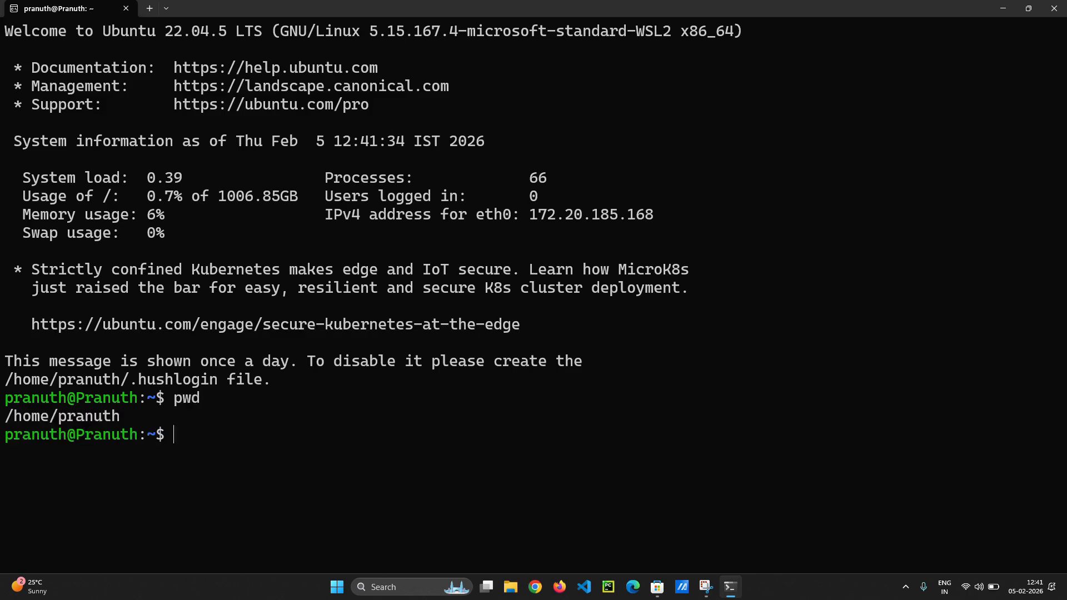
text(ls)
key(Return)
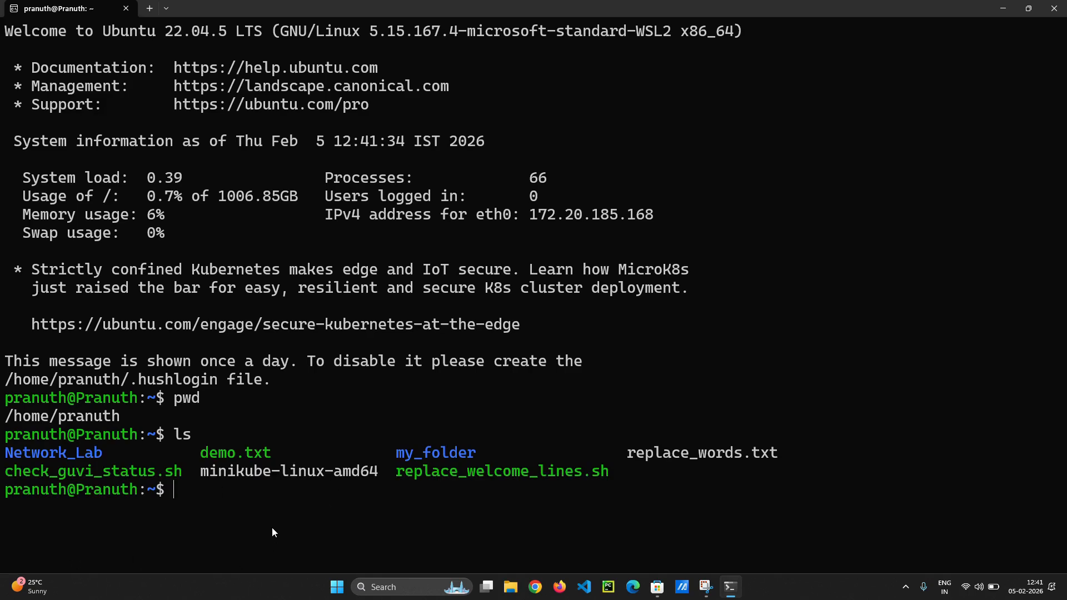
Try to update the package lists with "sudo apt get update", supplying the account password for sudo.
text(sudo apt get update)
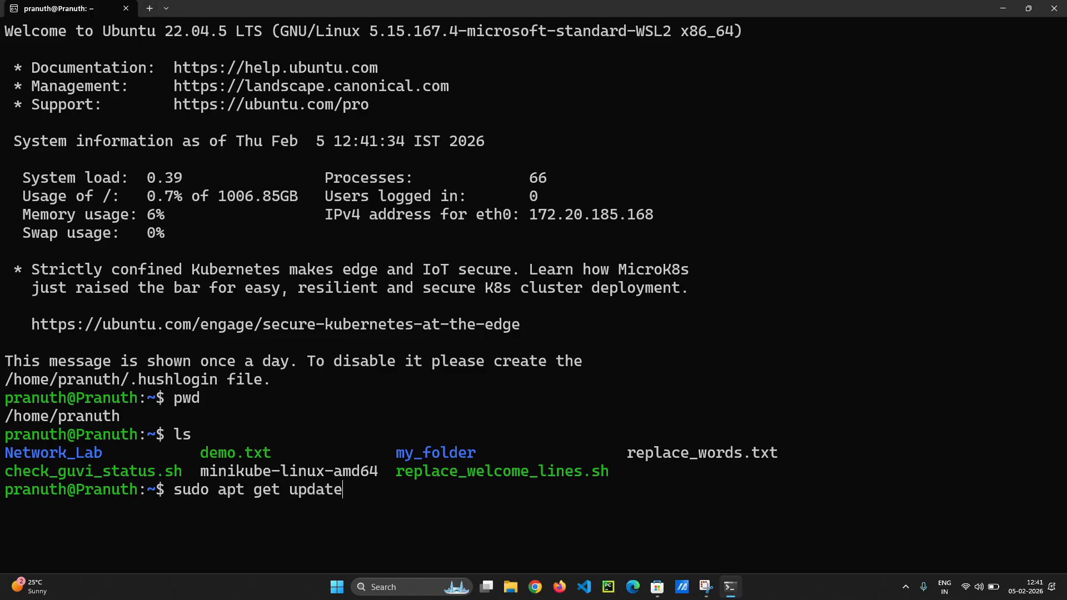
key(Return)
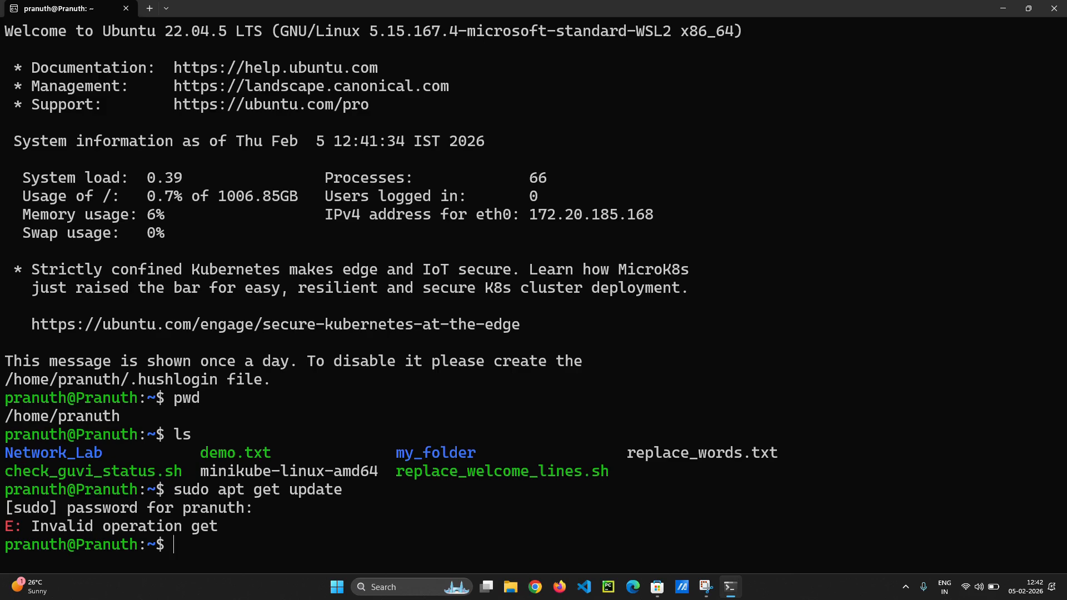
key(Up)
key(Return)
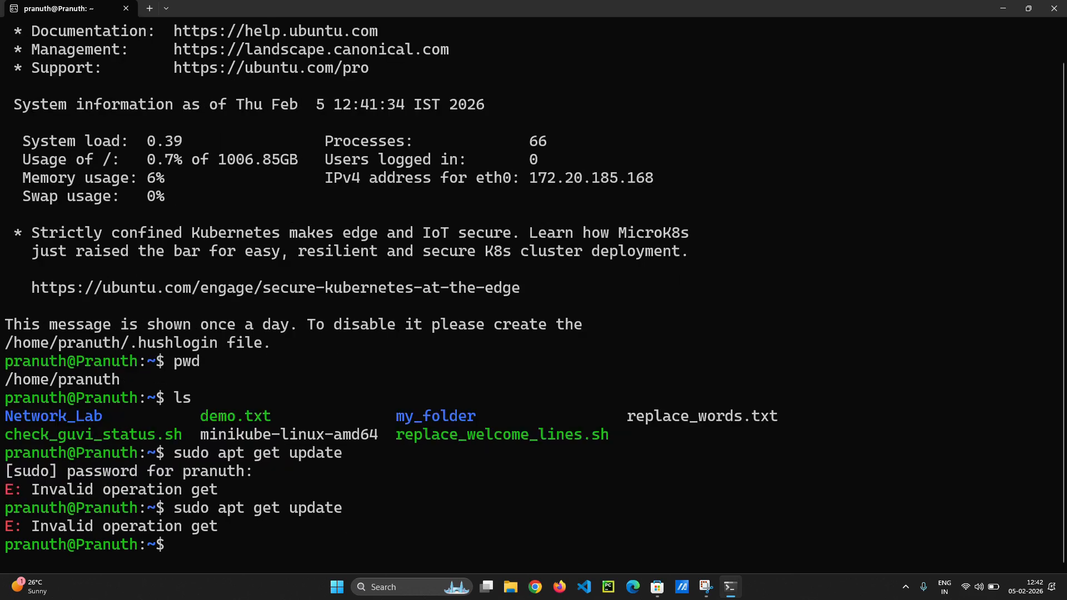
Run the corrected command "sudo apt-get update" to refresh the package lists, and look through its output.
key(Up)
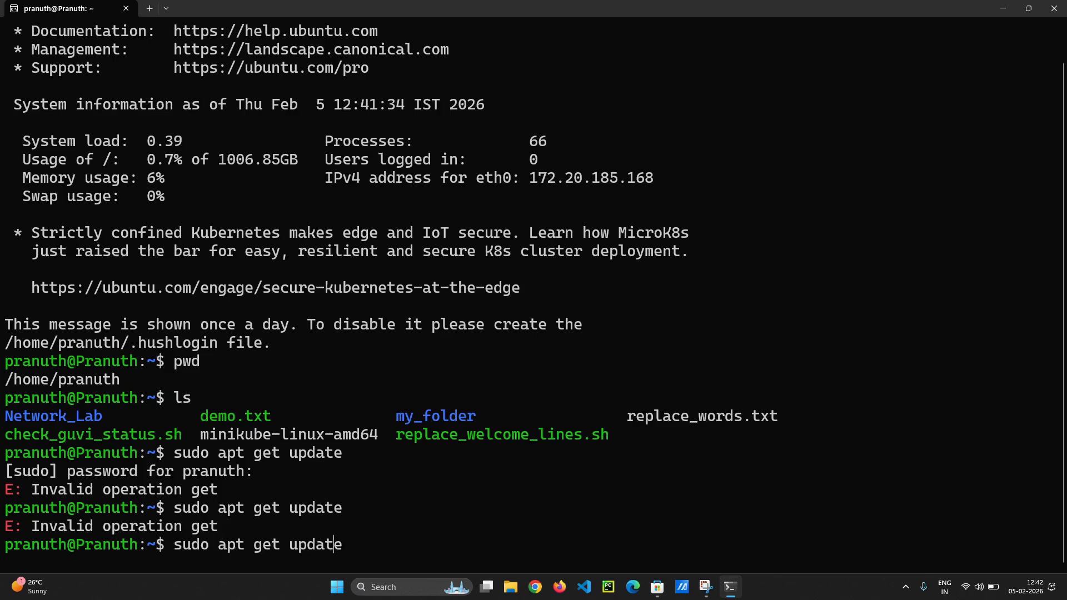
key(BackSpace)
text(-)
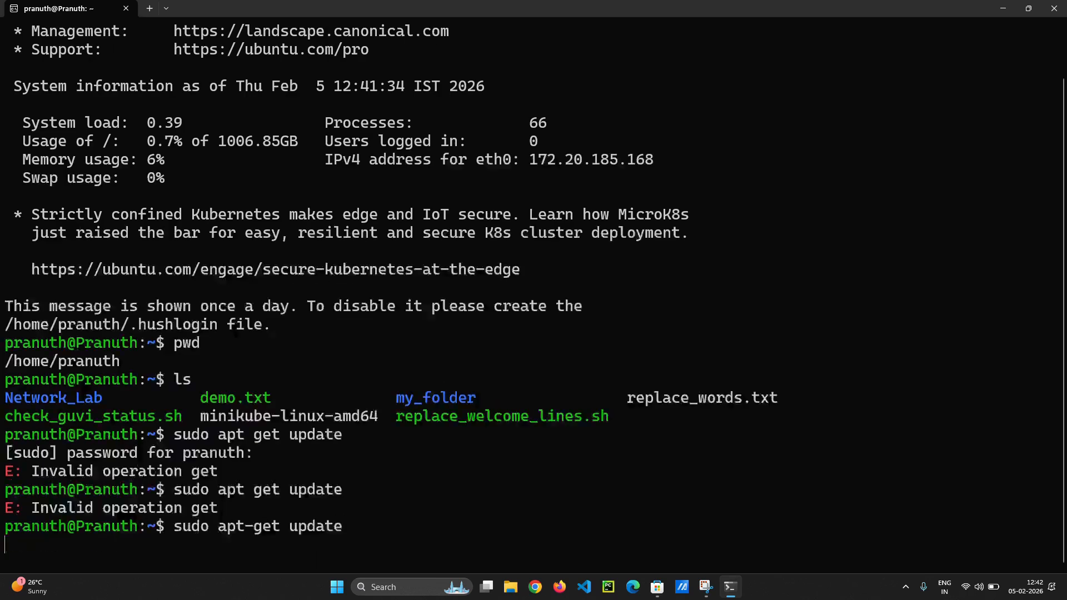
key(Return)
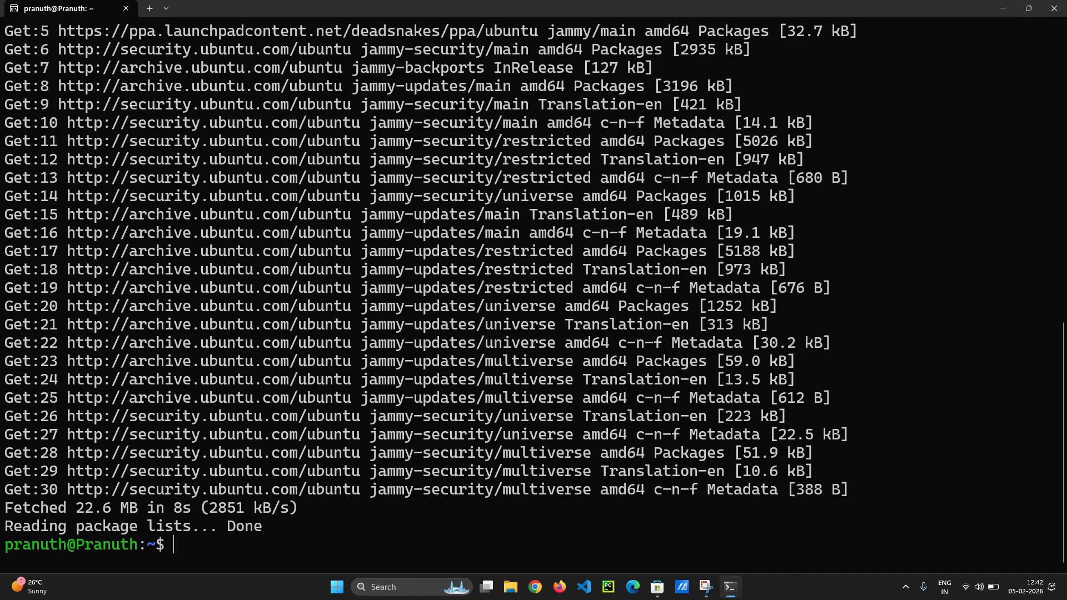
scroll(273, 280, up, 8)
scroll(272, 279, down, 7)
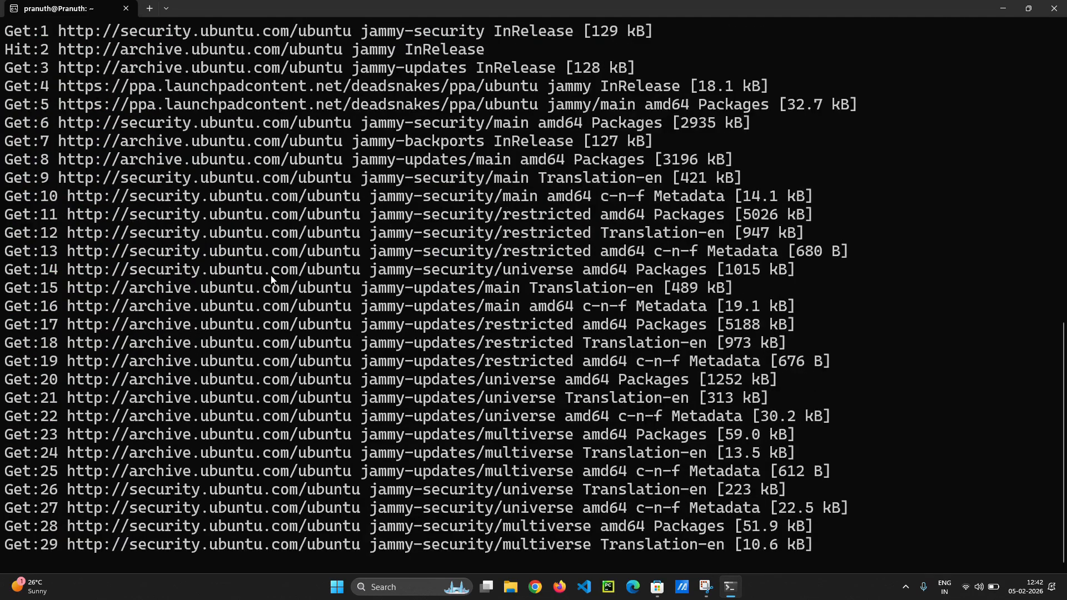
scroll(272, 279, up, 6)
scroll(272, 280, down, 6)
scroll(273, 279, up, 1)
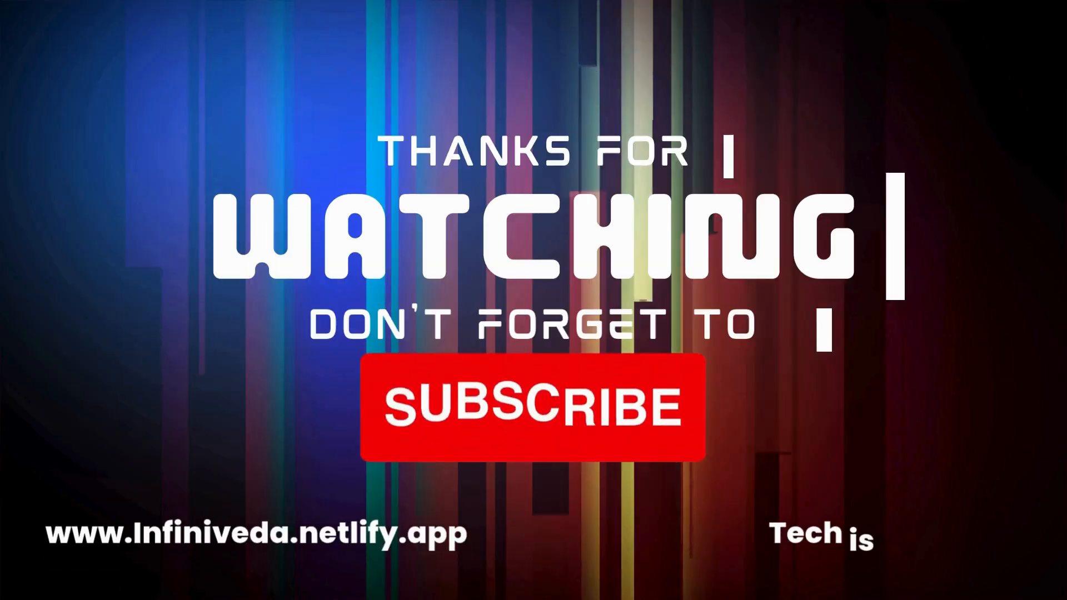